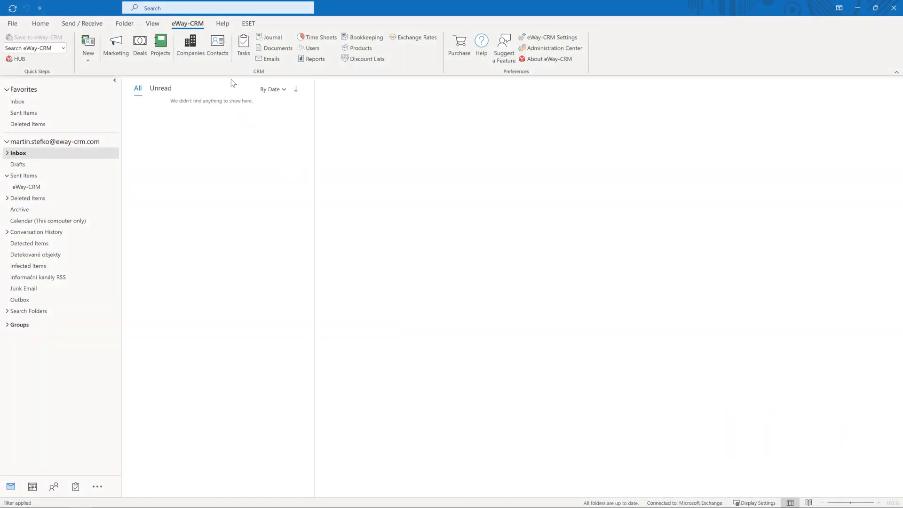
Open the eWay-CRM Contacts list and show the New record-type menu
left_click(221, 55)
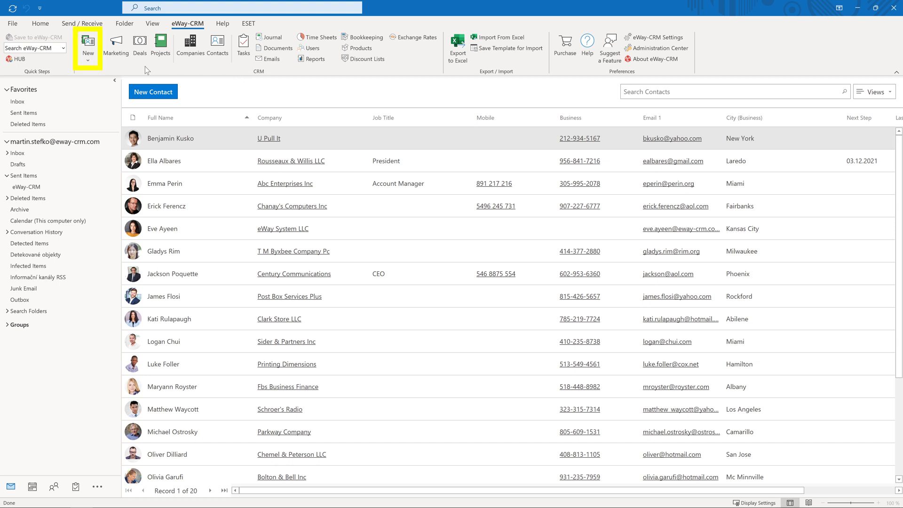
left_click(88, 58)
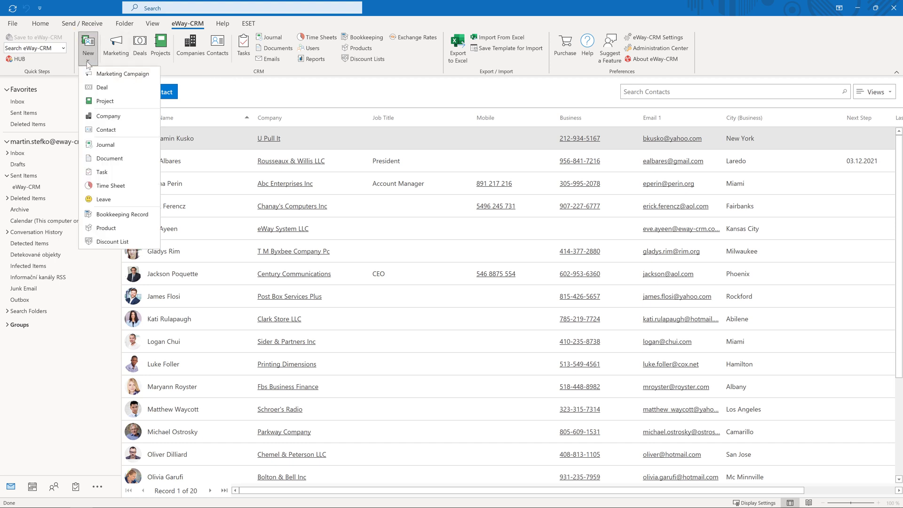
Create a new contact with the person's full name, work e-mail and business phone, and save it
left_click(144, 129)
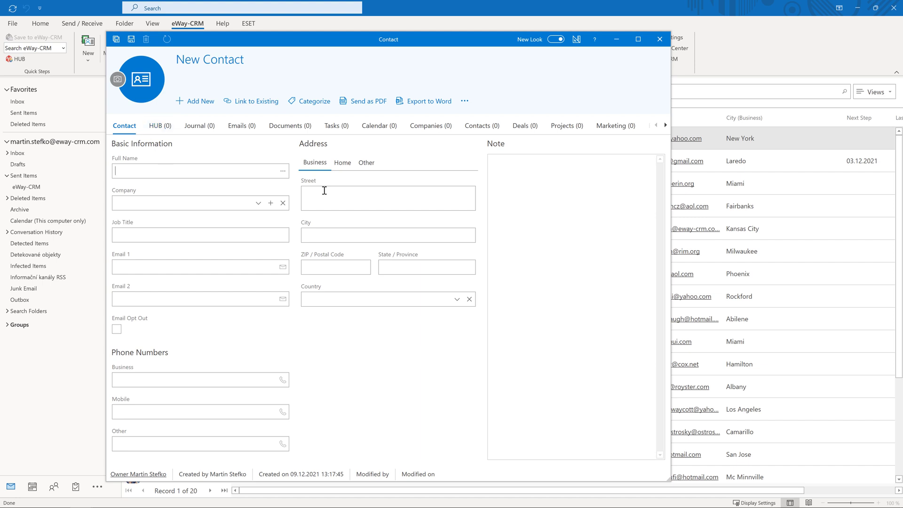
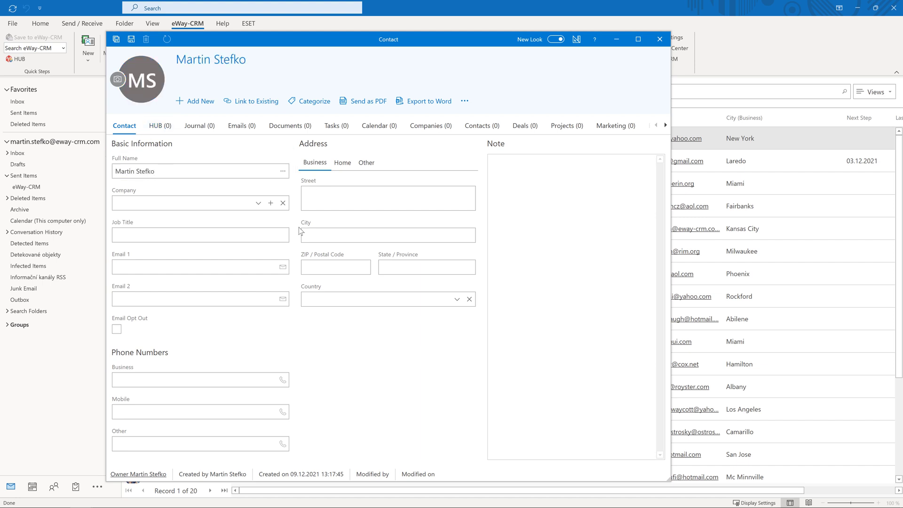
left_click(184, 268)
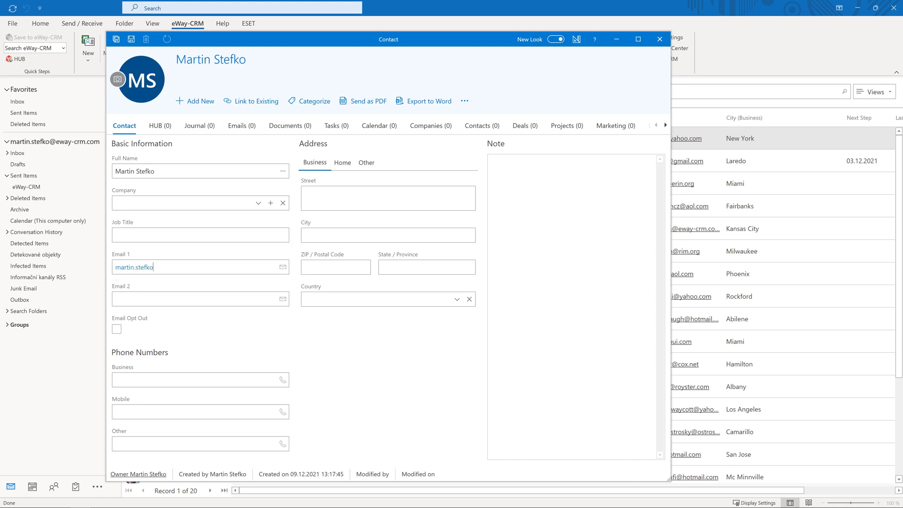
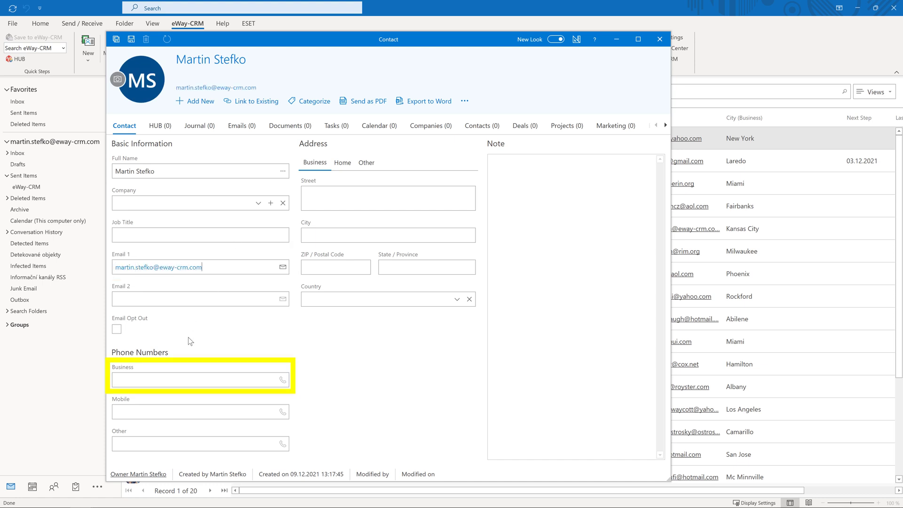
left_click(178, 376)
type("555-1234")
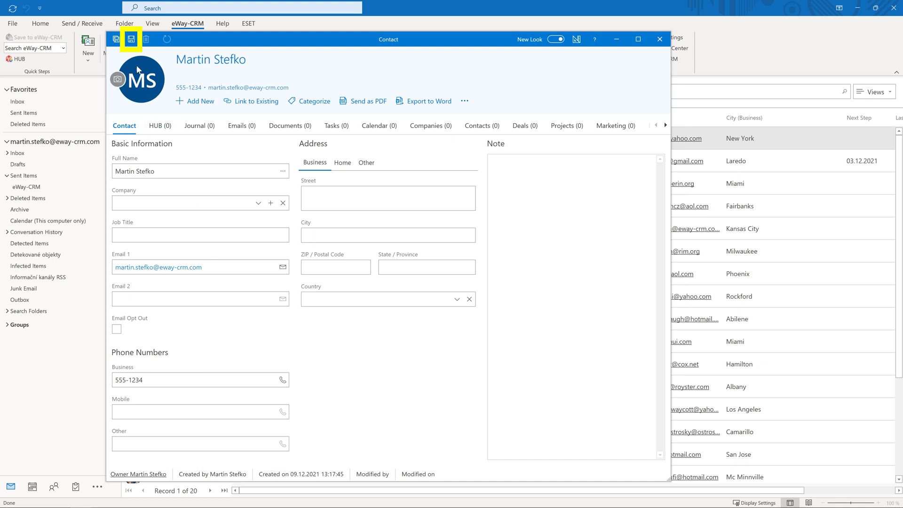
left_click(131, 41)
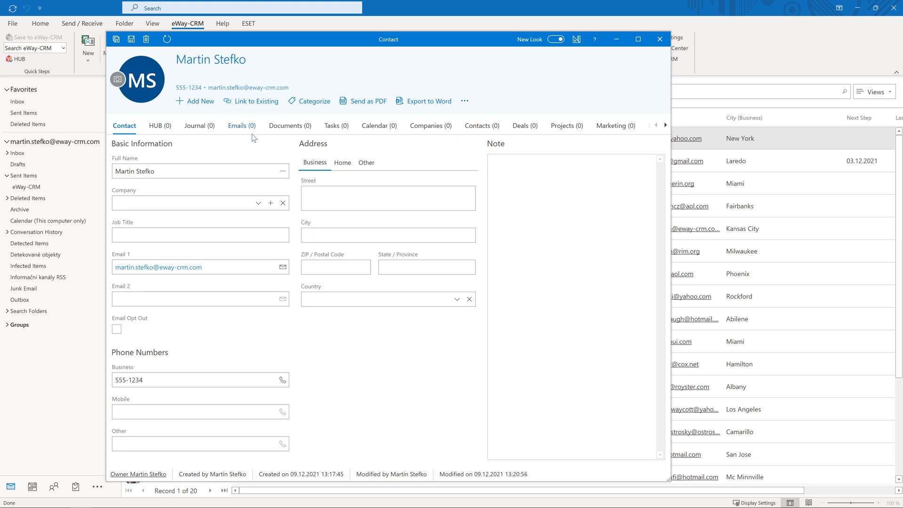
Pull the business address from Bolton & Bell Inc, then clear the contact's Company field
left_click(258, 202)
type("bol")
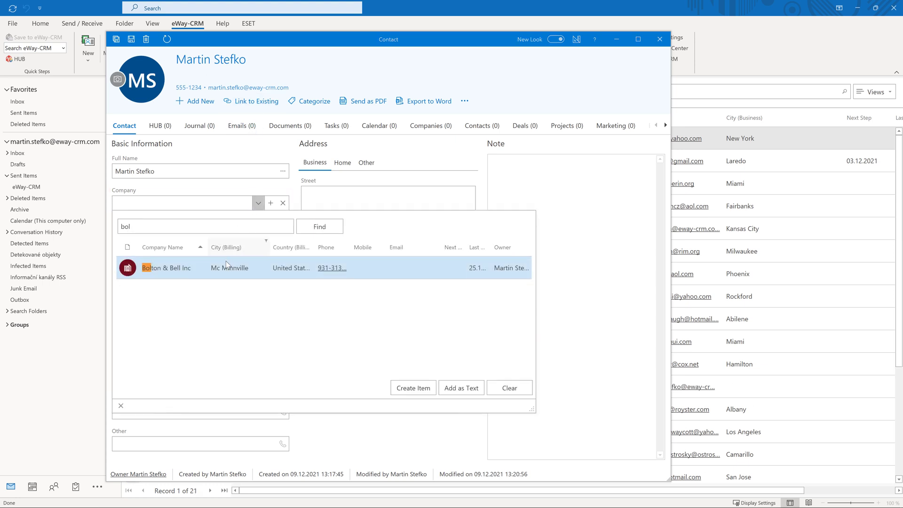
left_click(224, 268)
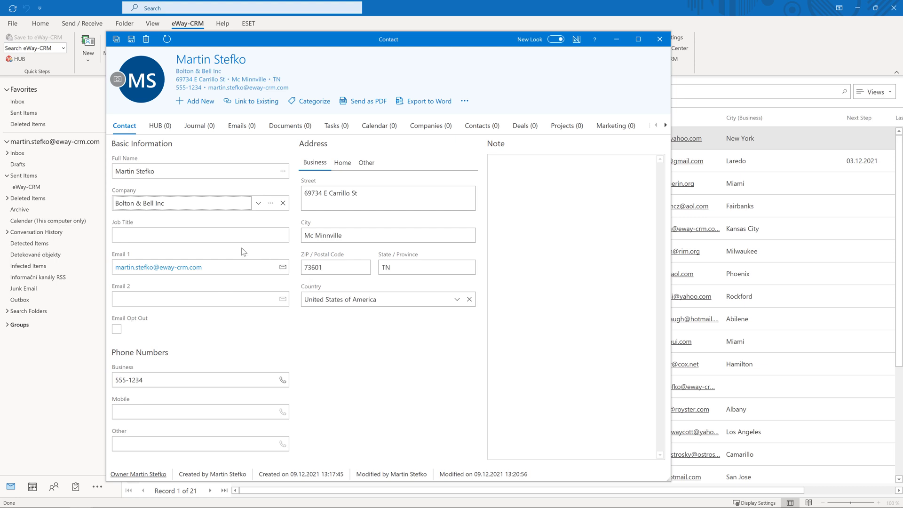
left_click(284, 203)
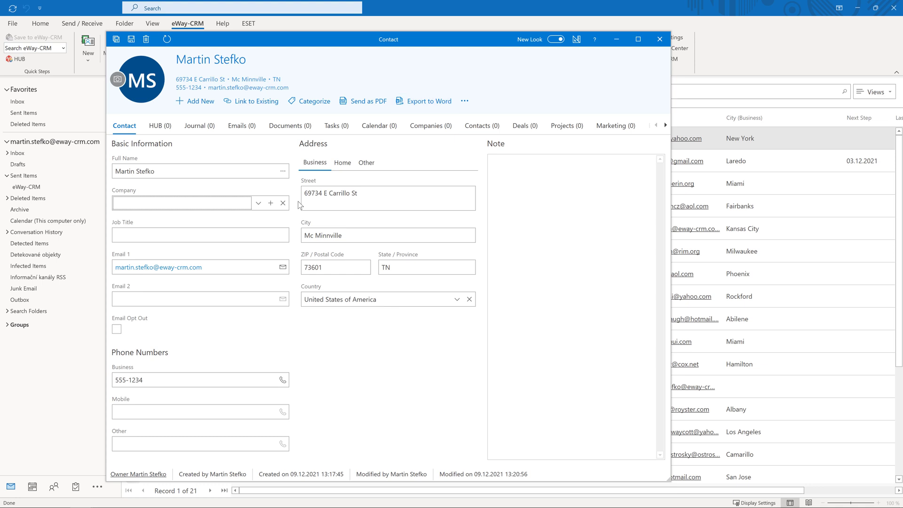
Create company eWay System LLC with its phone and e-mail, save and close it back to the contact
left_click(270, 204)
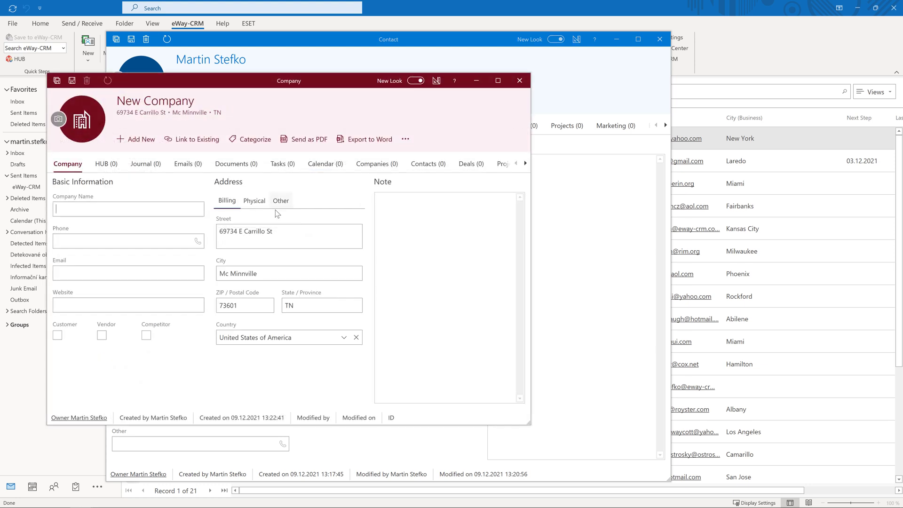
left_click(137, 205)
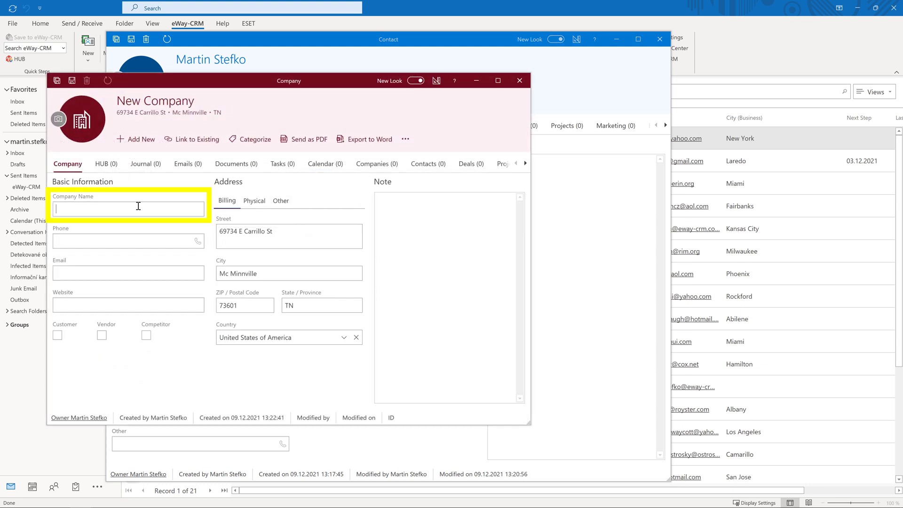
type("eWay System LLC")
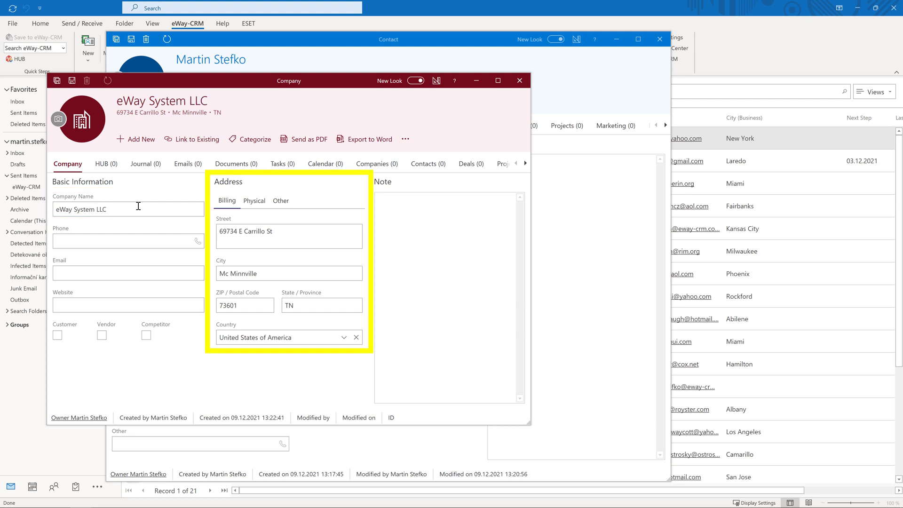
left_click(103, 239)
type("555-1234")
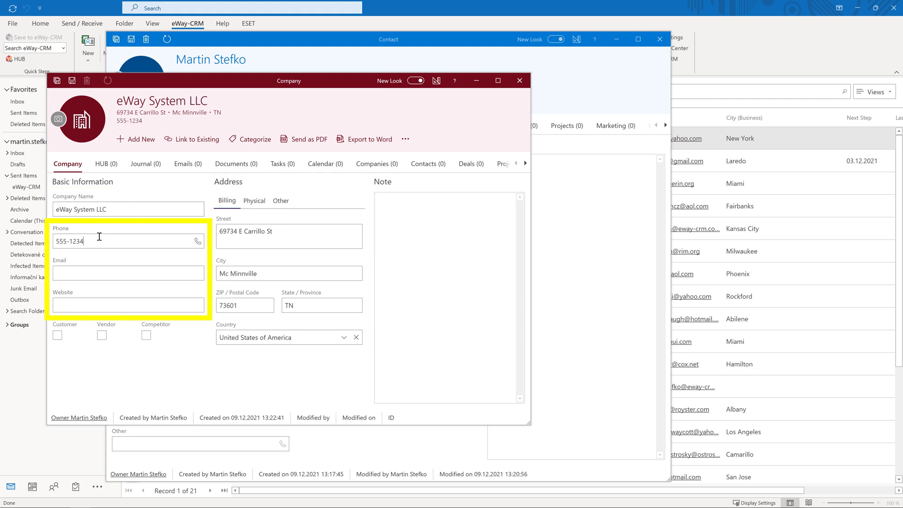
left_click(89, 275)
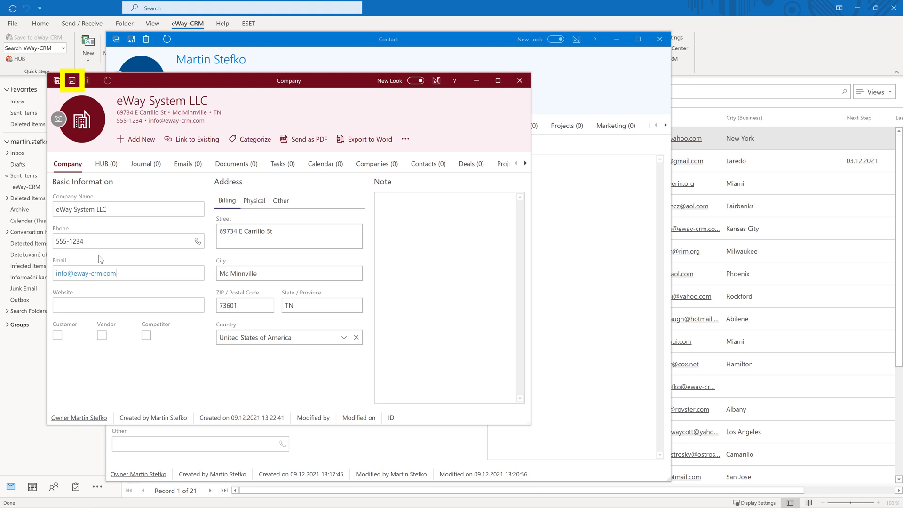
left_click(72, 82)
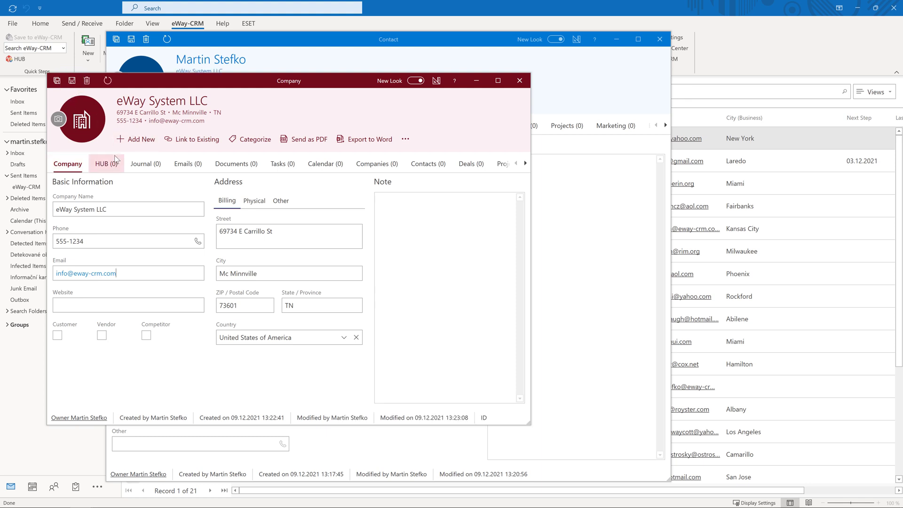
left_click(57, 80)
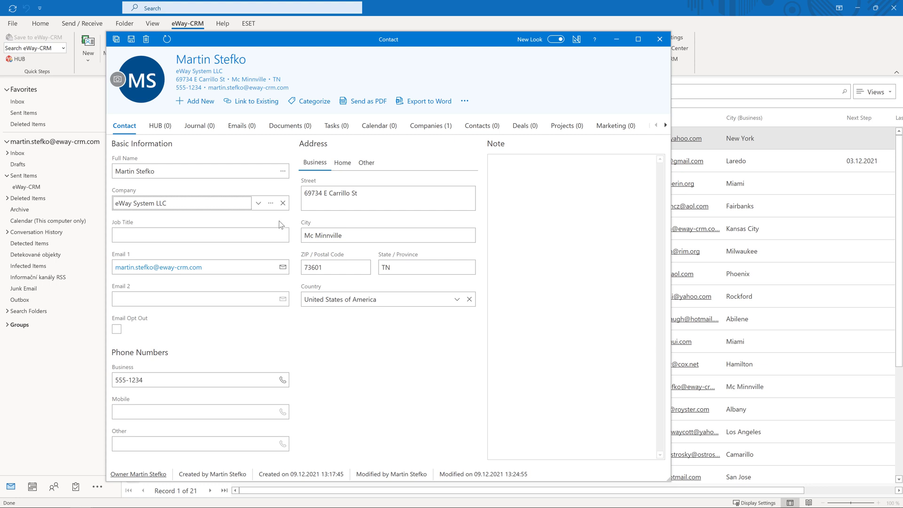
Add a 'Send new contract' task to the contact and view it in the HUB
left_click(218, 103)
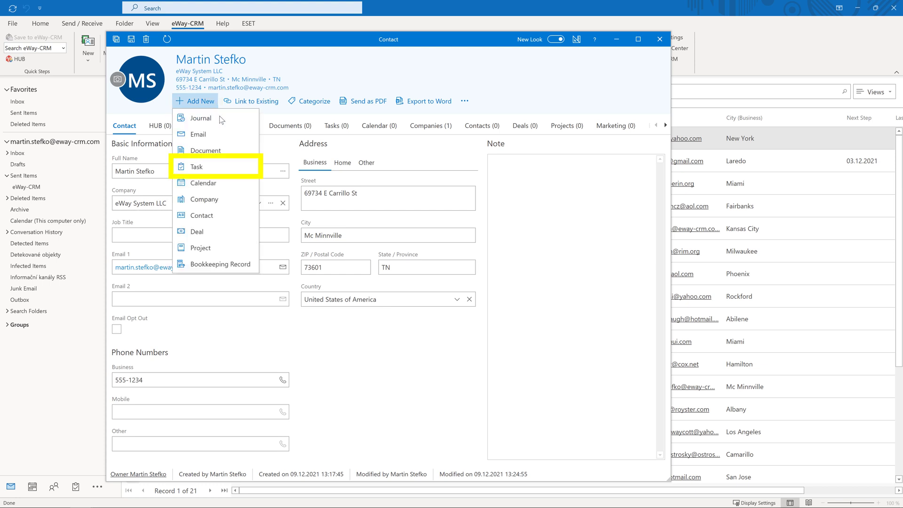
left_click(242, 169)
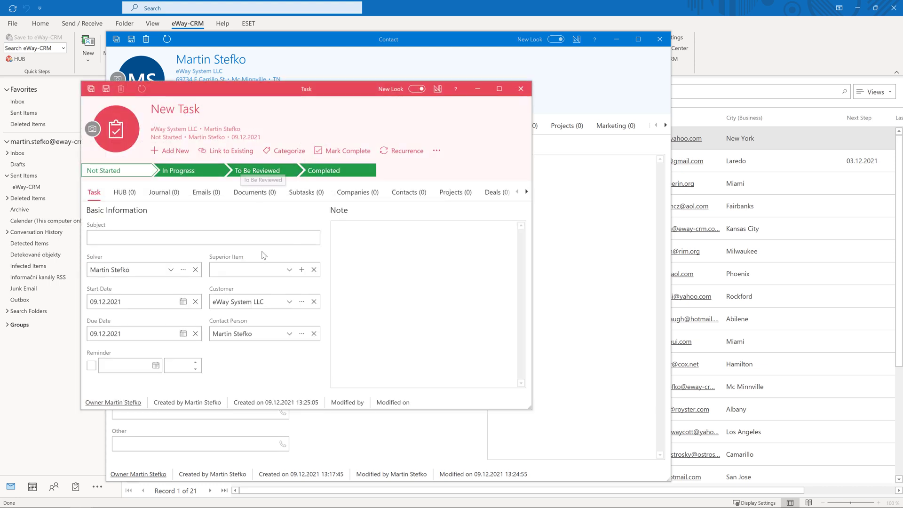
left_click(253, 238)
type("Send new contract")
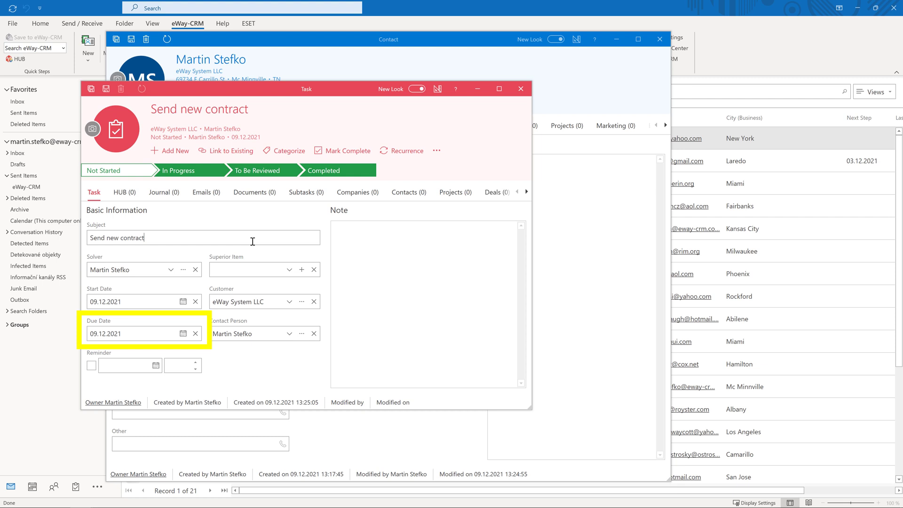
left_click(92, 88)
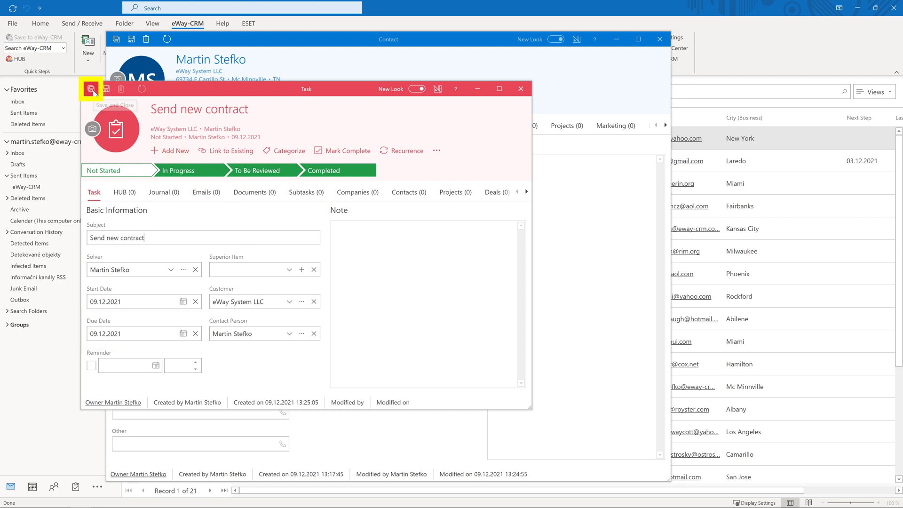
left_click(160, 126)
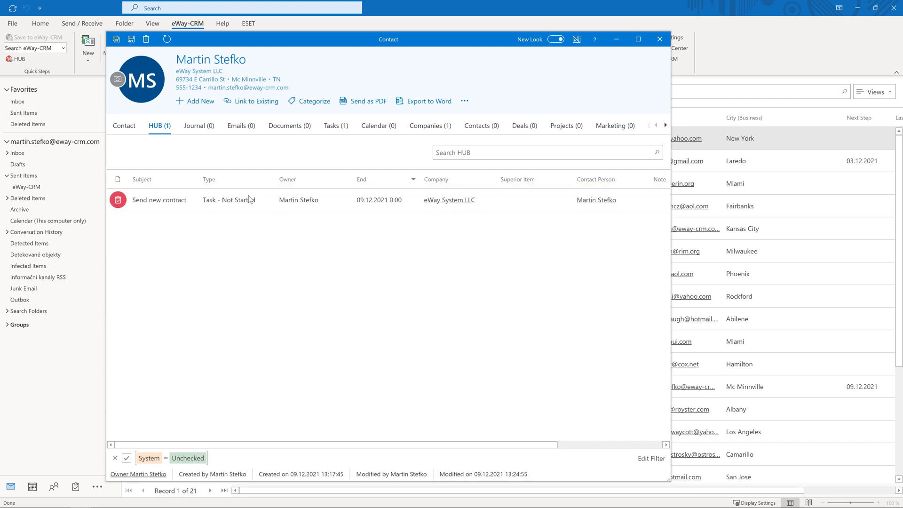
Log a Call journal 'Specification call' with the note 'Call again on Monday'
left_click(197, 102)
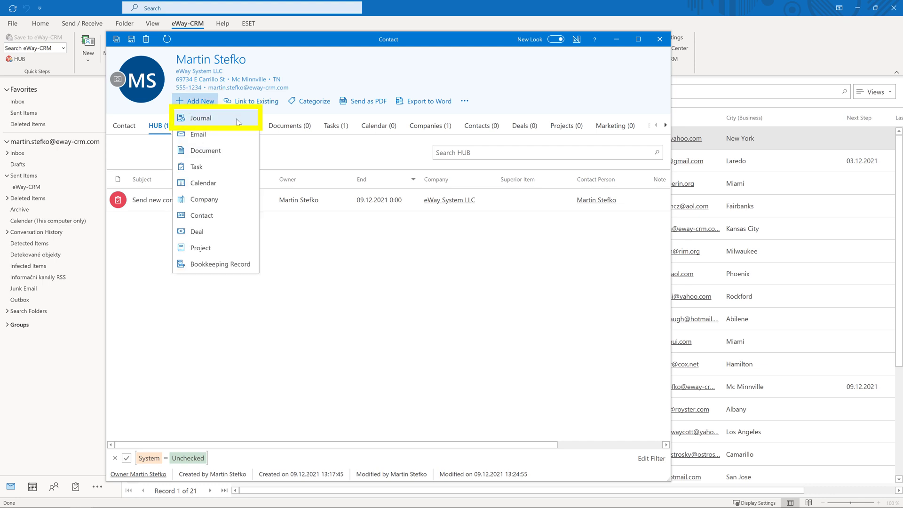
left_click(201, 118)
left_click(212, 205)
type("Specification call")
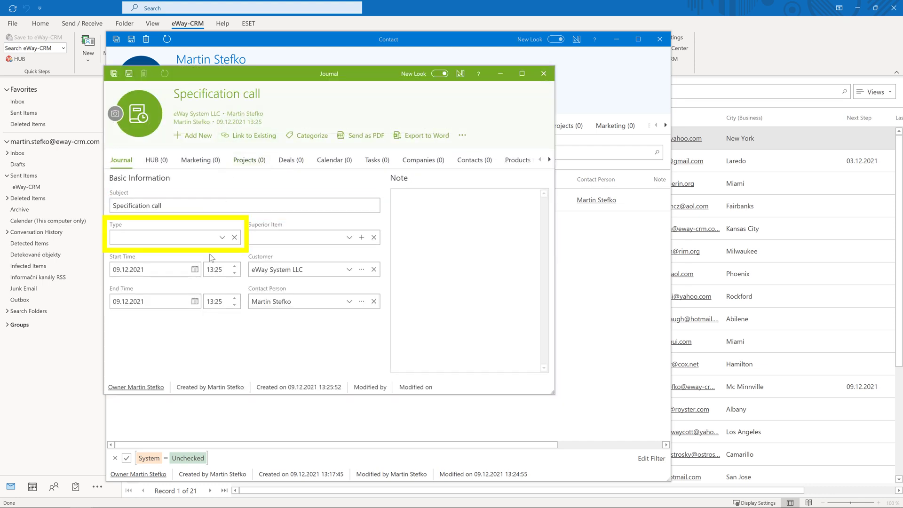
left_click(195, 239)
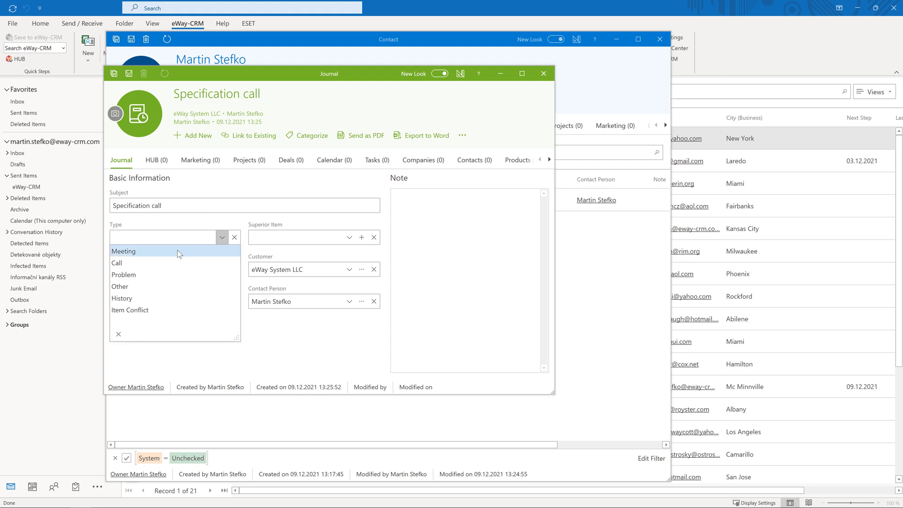
left_click(180, 262)
left_click(483, 238)
type("Call again on Monday")
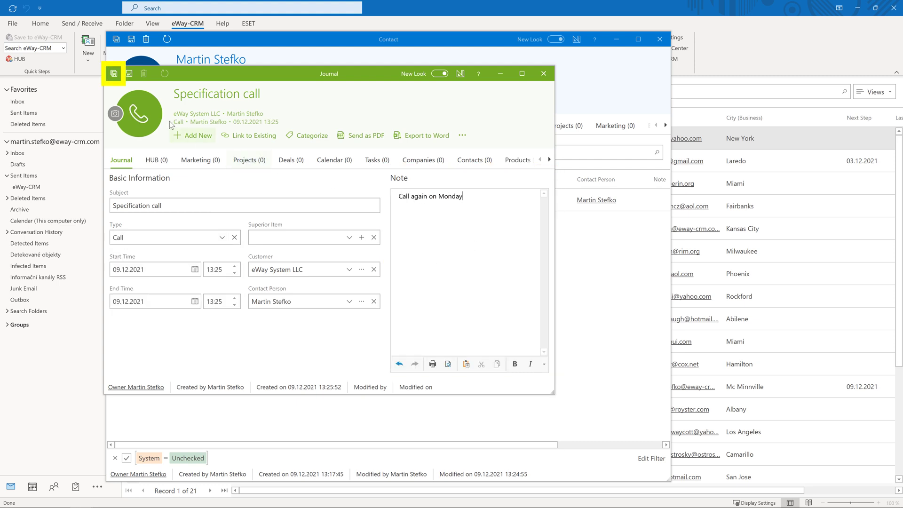
left_click(114, 73)
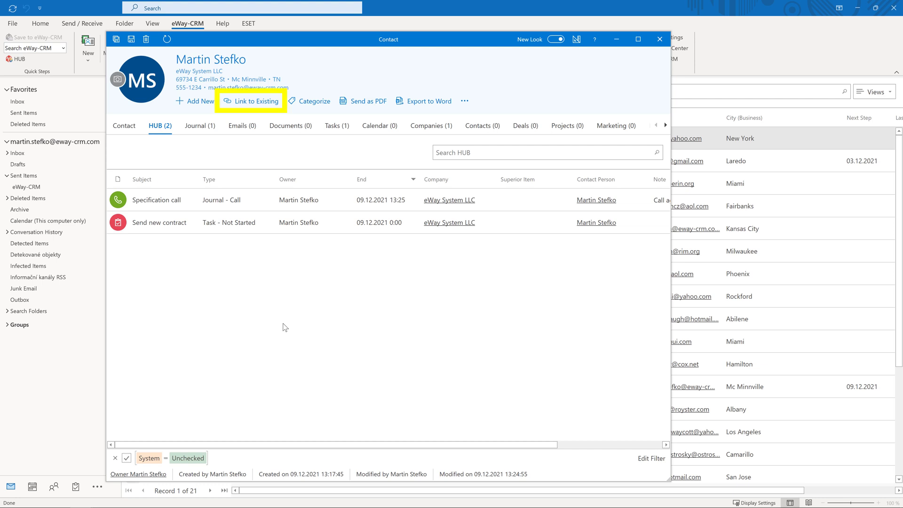
Choose to link an existing company and select Dorl & Son Inc in the list
left_click(258, 104)
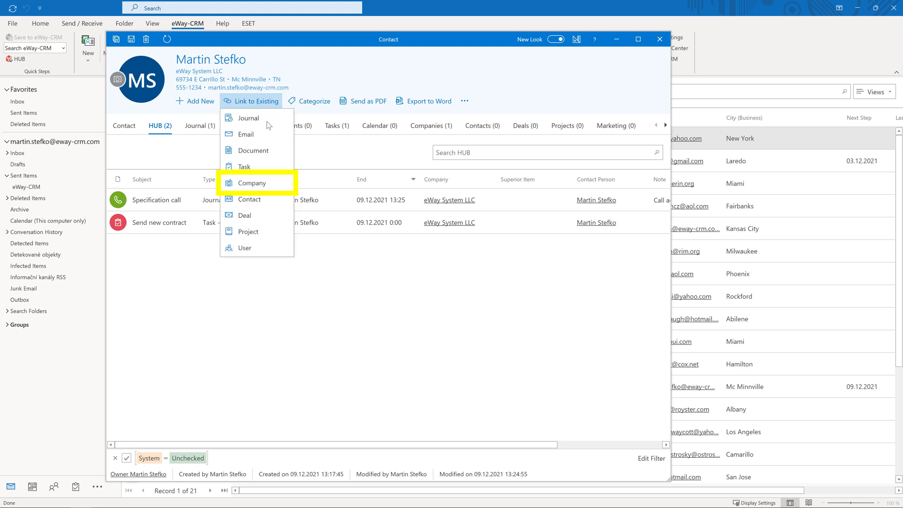
left_click(280, 184)
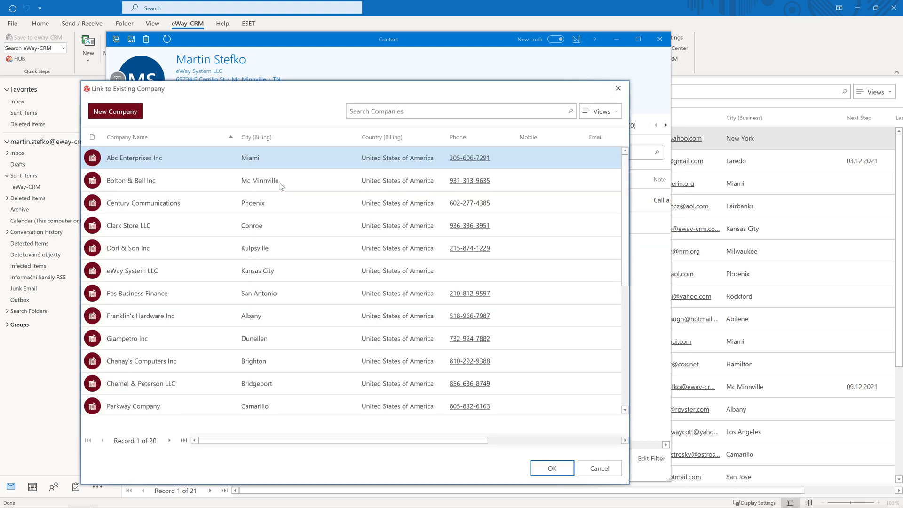
left_click(201, 246)
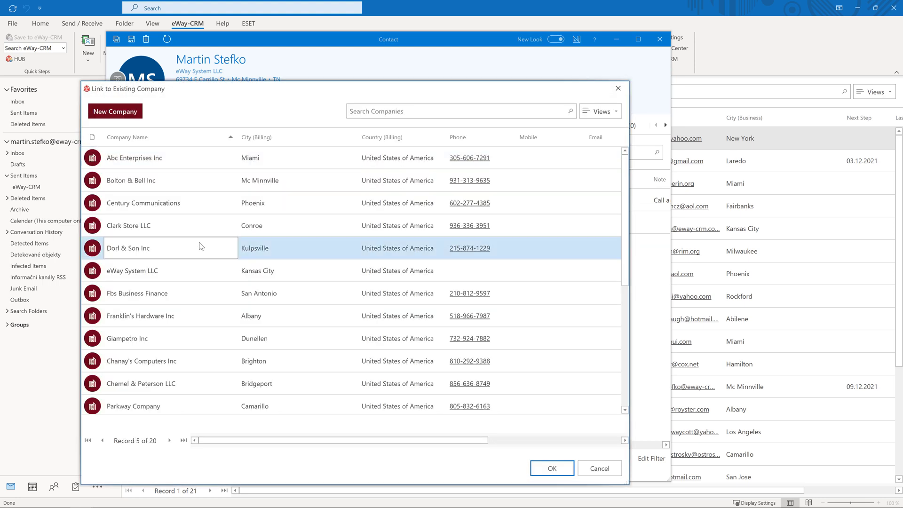
Confirm the Dorl & Son Inc link, open that company and view its two contacts
left_click(554, 468)
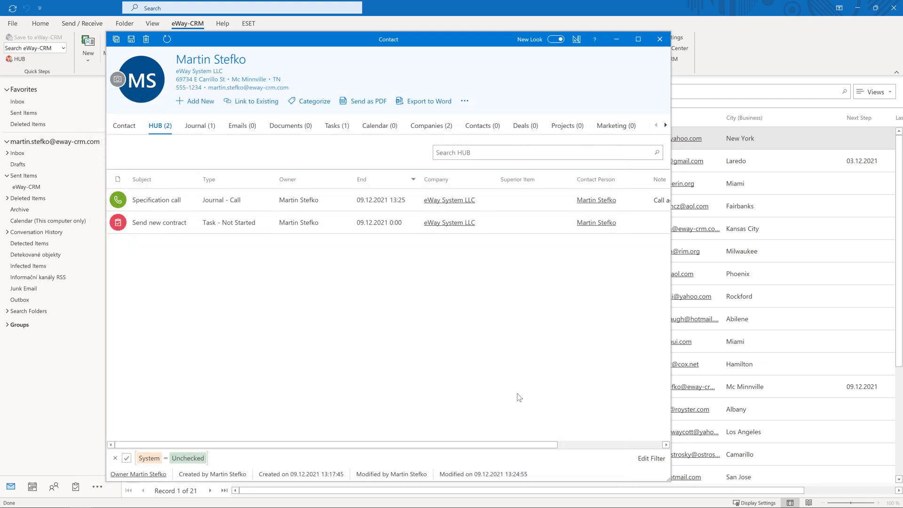
left_click(424, 127)
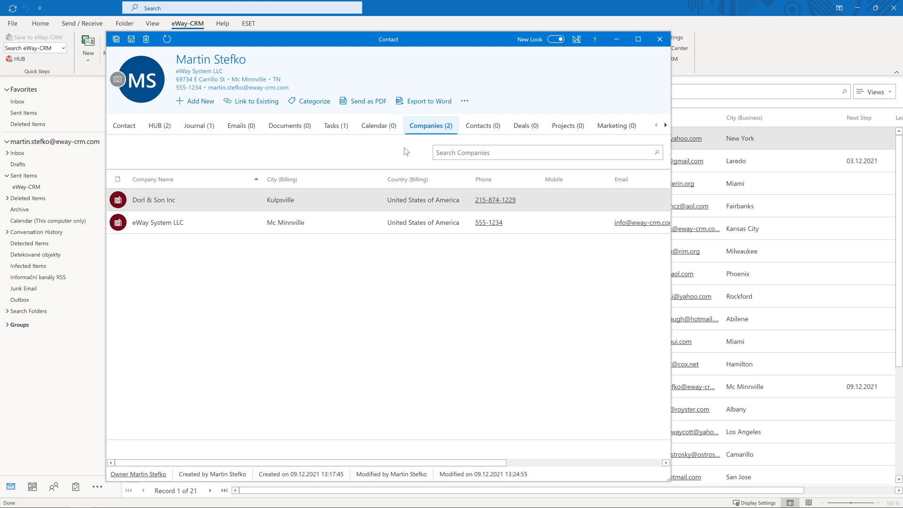
left_click(342, 207)
double_click(342, 207)
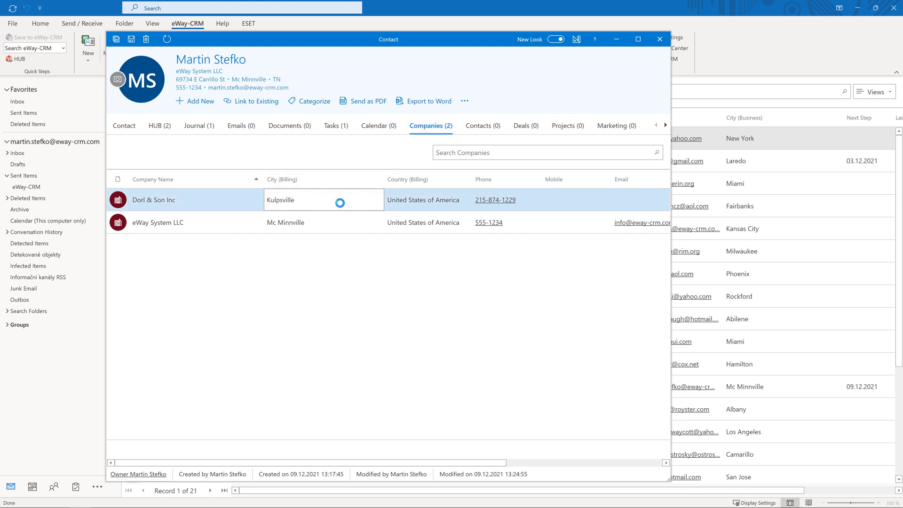
left_click(425, 164)
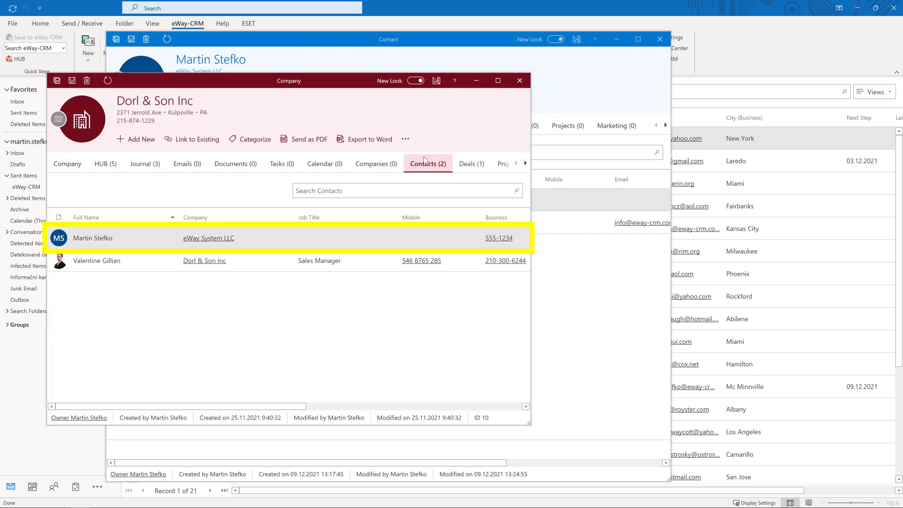